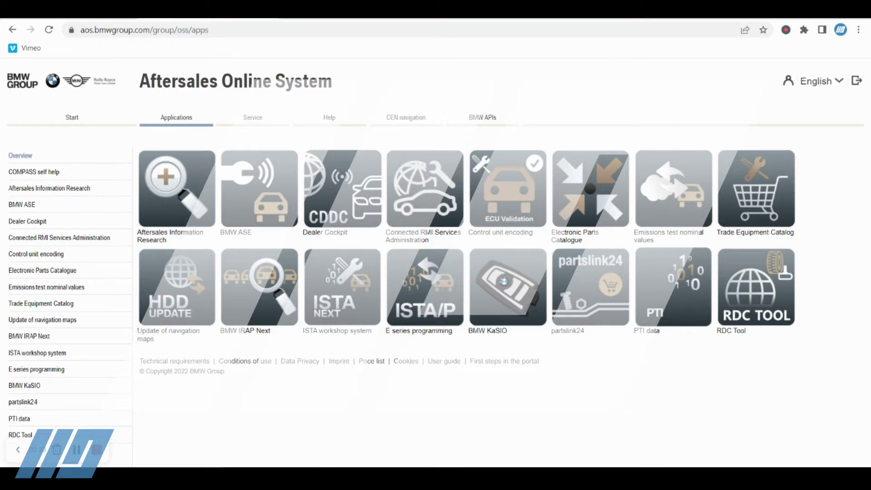
- Launch BMW KaSIO from its tile on the Applications overview
click(506, 307)
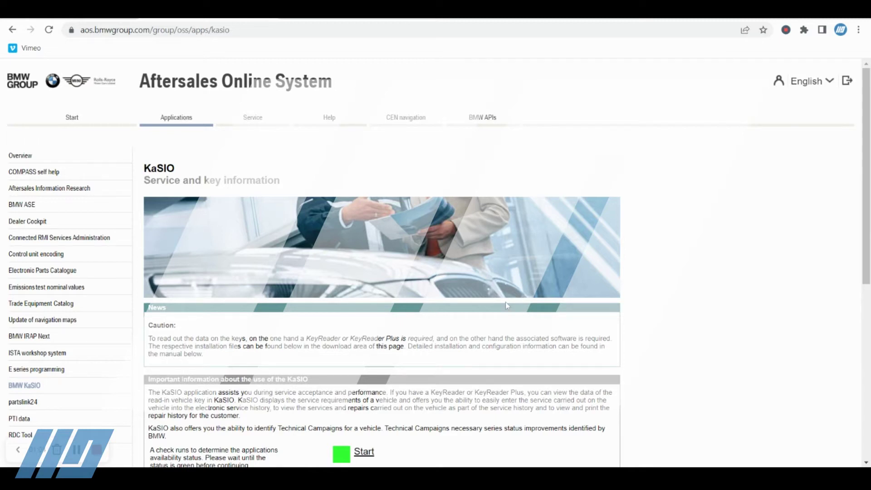
- Scroll the KaSIO service and key information page and start KaSIO with the status green
drag(867, 189, 866, 225)
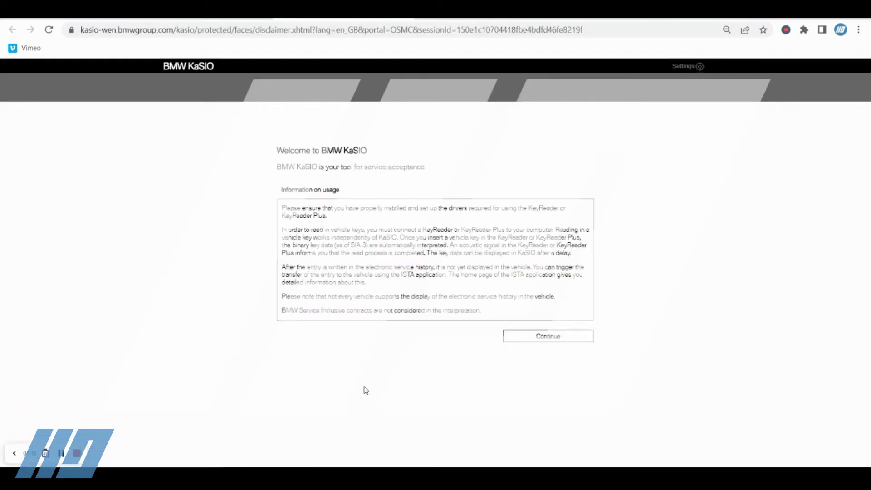
click(550, 337)
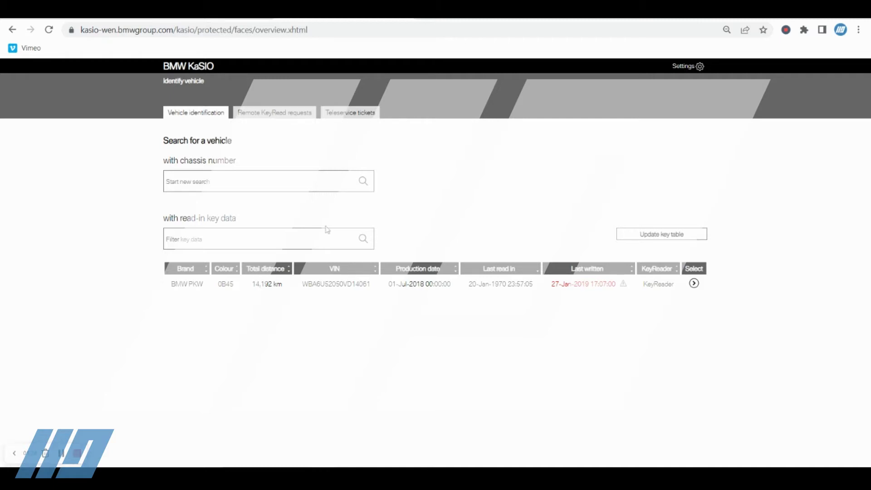
click(190, 179)
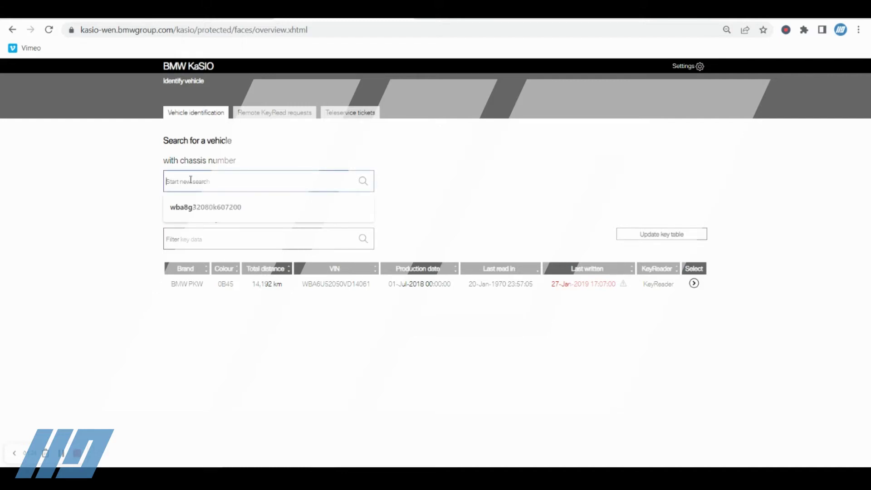
click(191, 208)
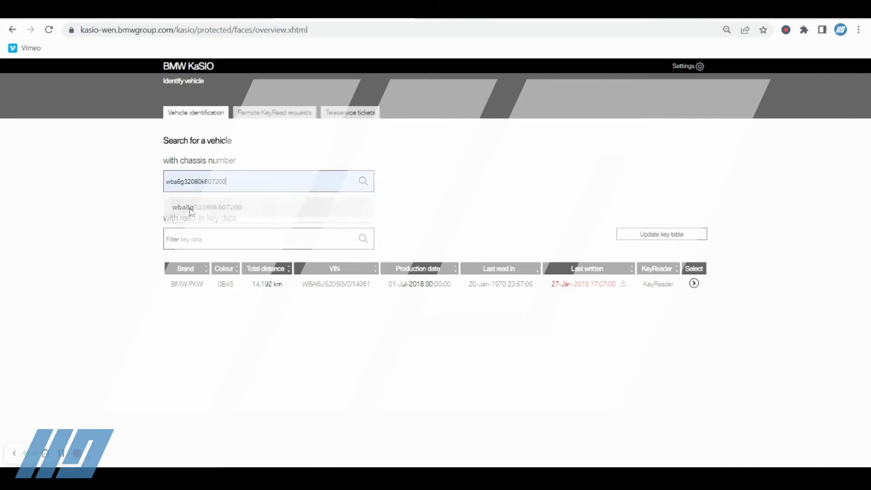
click(363, 183)
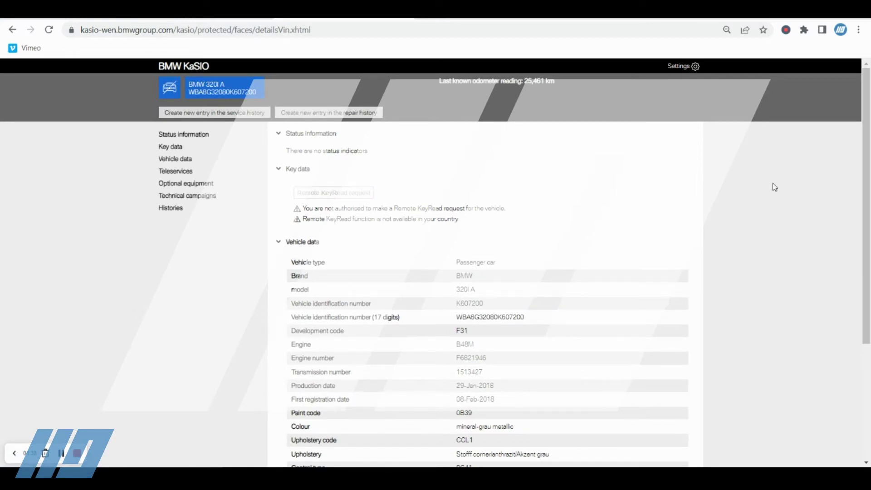
- Expand Histories to list the 24/02/2022, 11/01/2021 and 18/02/2020 service entries
drag(866, 159, 858, 305)
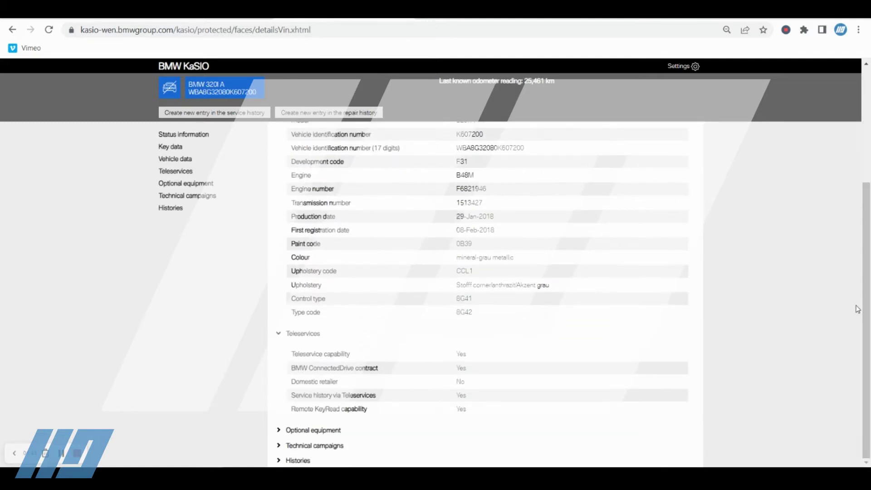
click(280, 461)
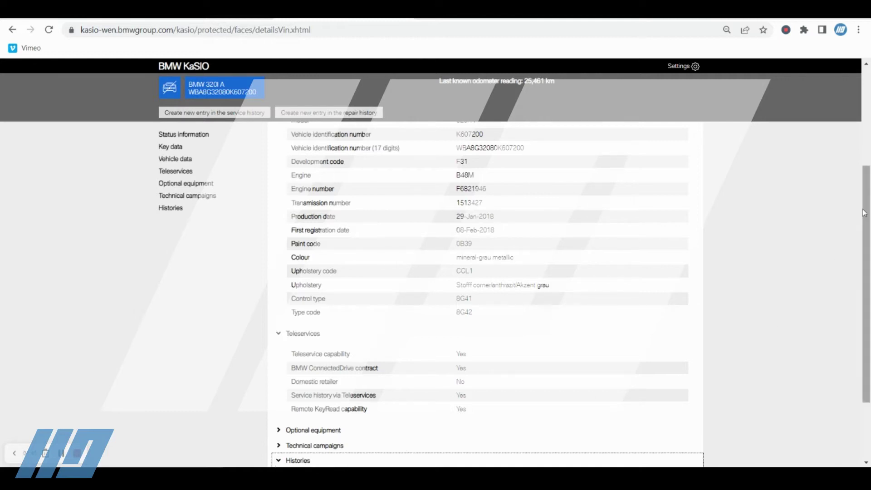
drag(862, 214, 868, 267)
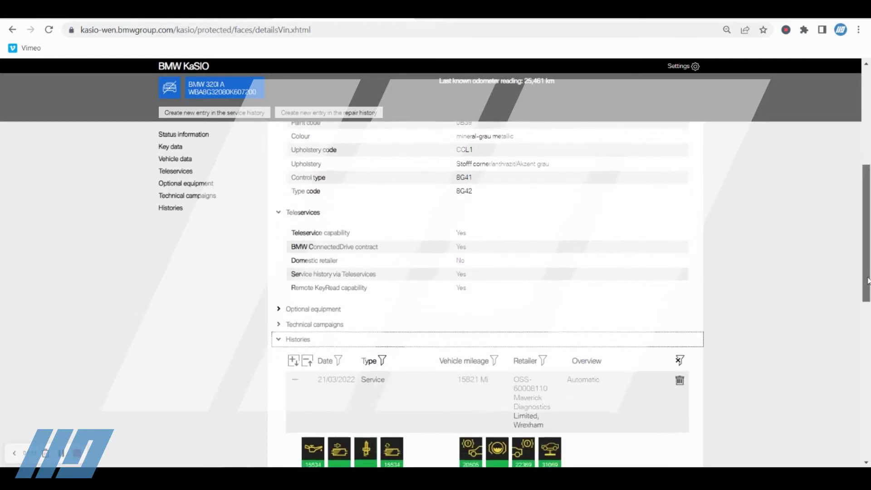
scroll(867, 281, down, 1)
drag(868, 281, 867, 308)
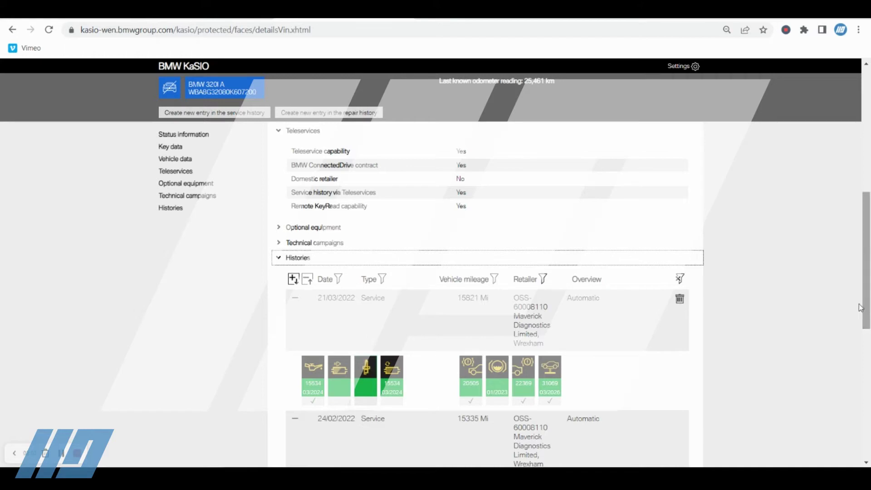
click(61, 453)
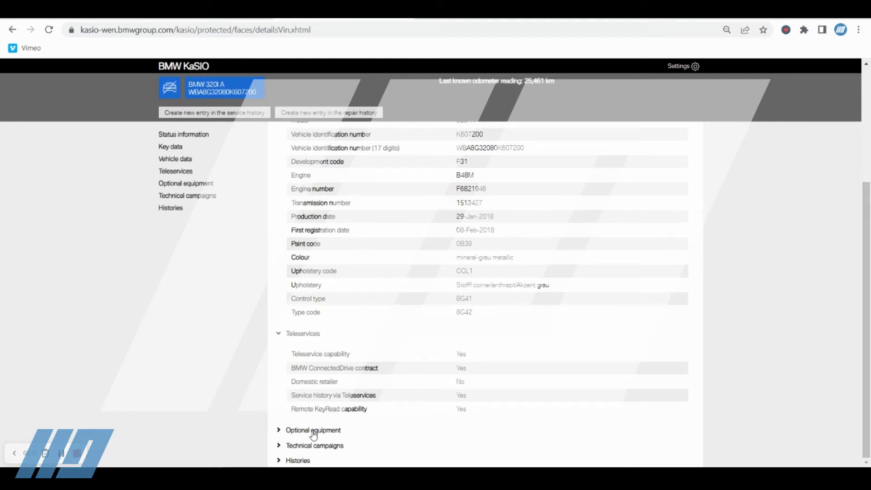
click(278, 461)
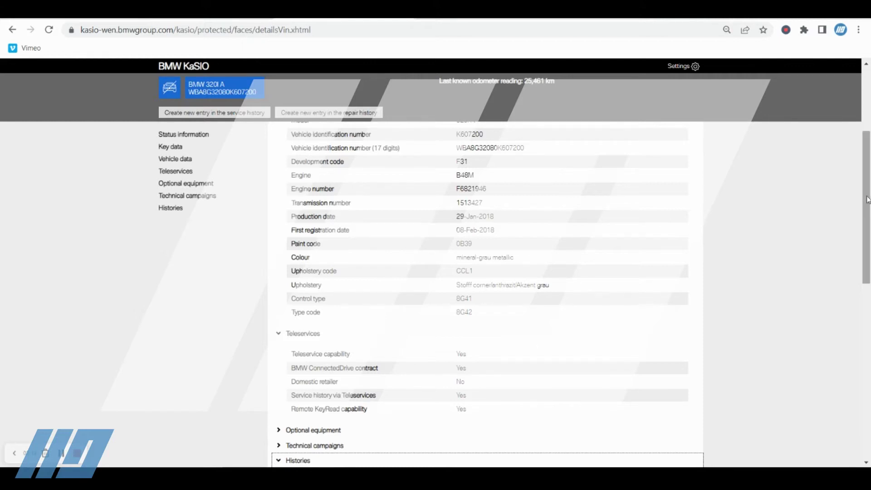
drag(868, 199, 862, 327)
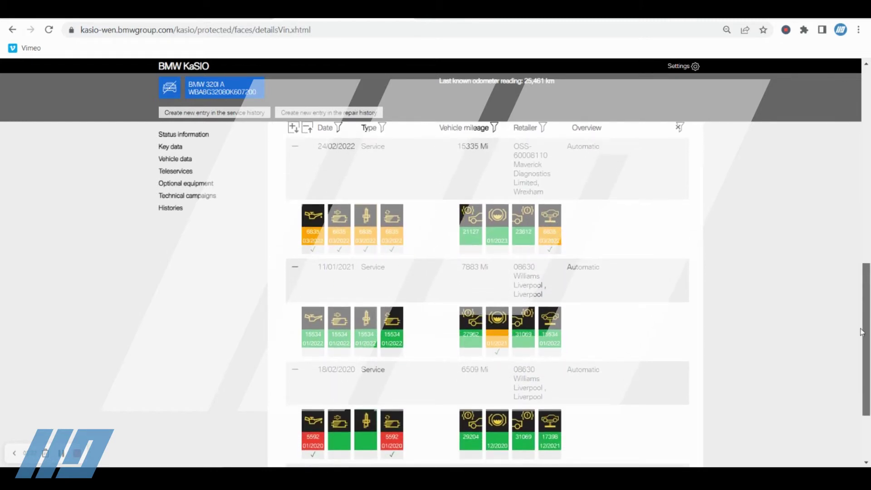
drag(862, 328, 862, 335)
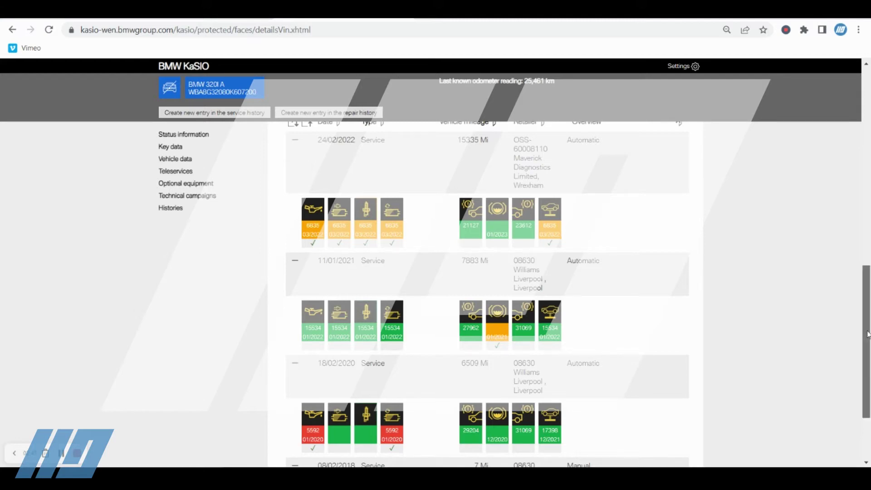
drag(867, 334, 868, 136)
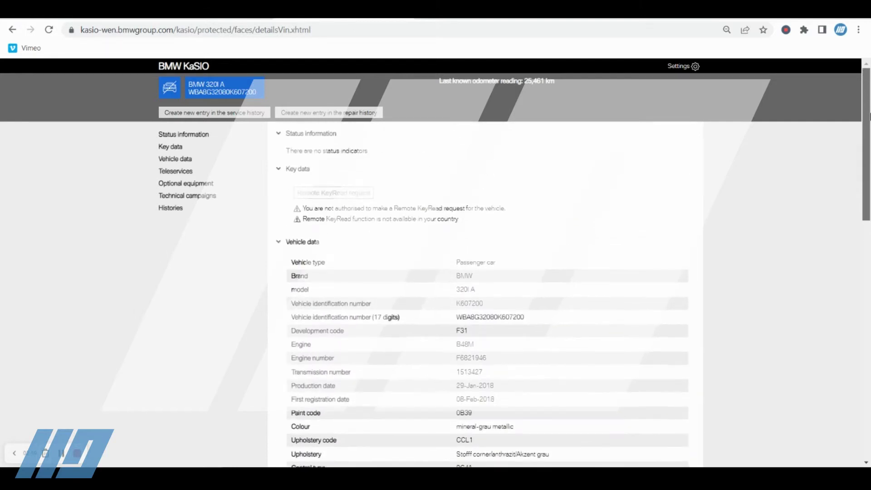
- Begin a new history entry with data-storage consent, odometer 25,461 km and date 2022/03/23
click(214, 113)
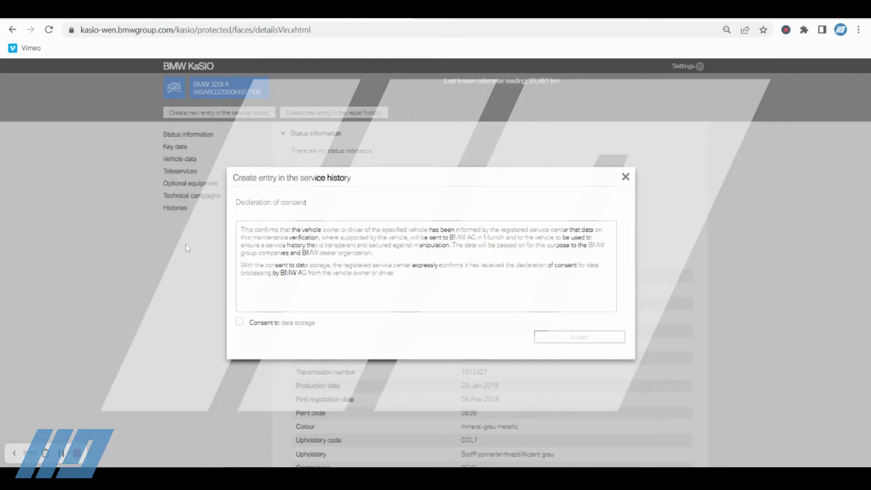
click(239, 323)
click(567, 339)
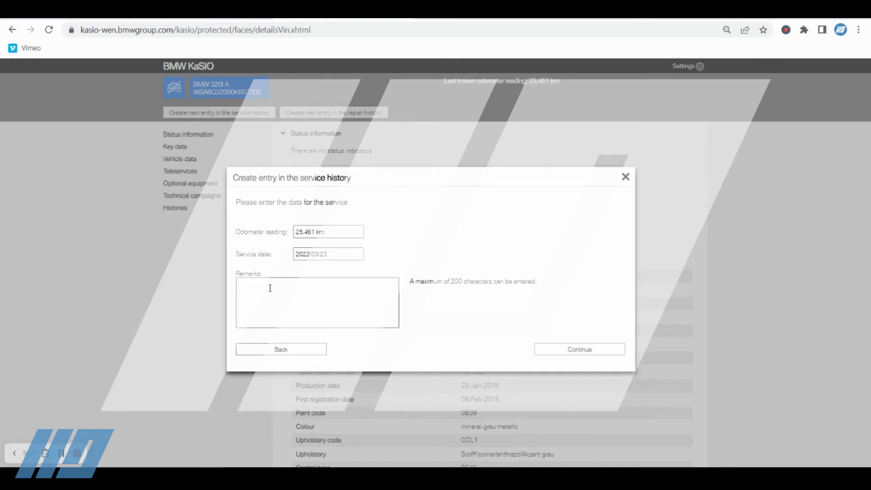
click(577, 350)
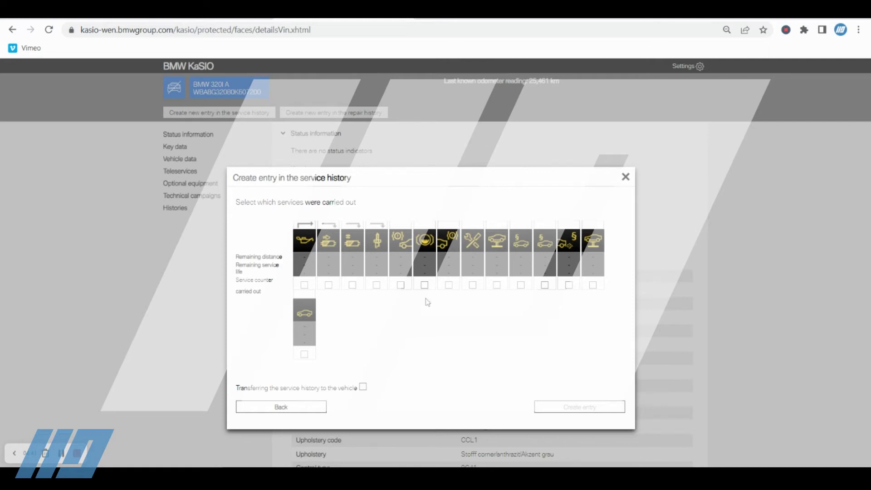
- Mark the engine oil service as carried out in the new entry
mouse_move(304, 254)
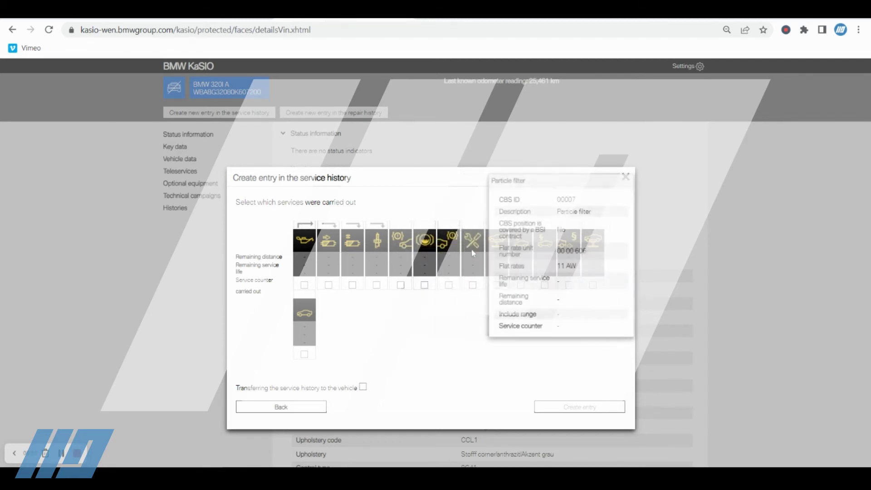
mouse_move(497, 252)
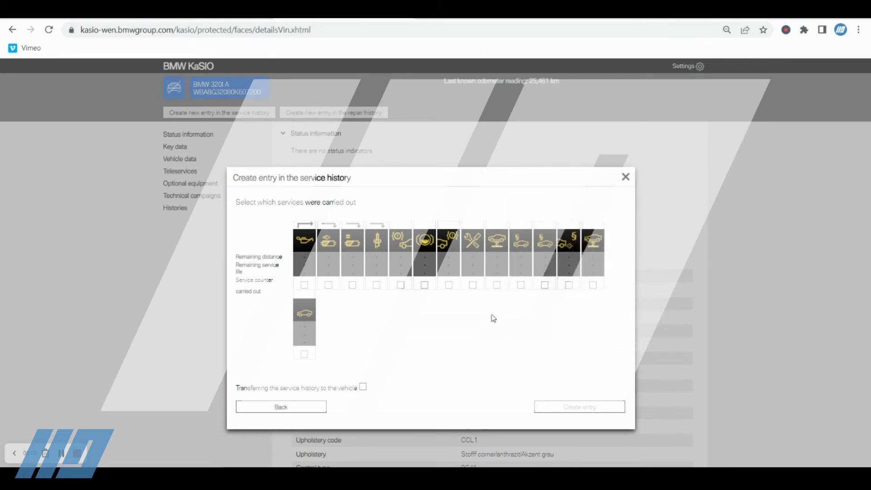
click(304, 285)
- Tick the front and rear brake services as carried out and create the entry
click(400, 284)
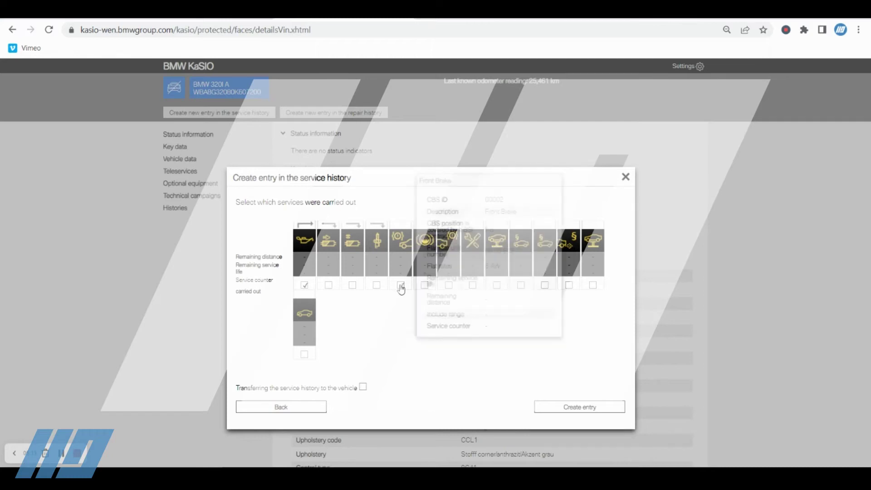
click(449, 286)
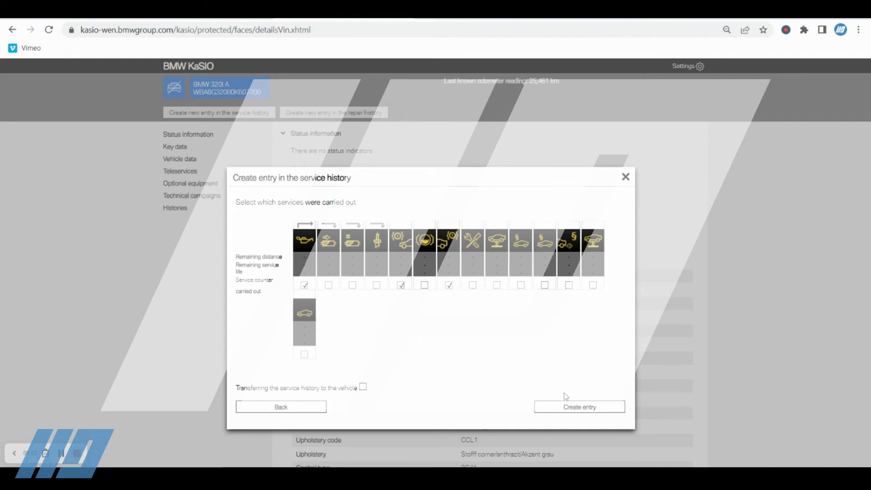
click(570, 408)
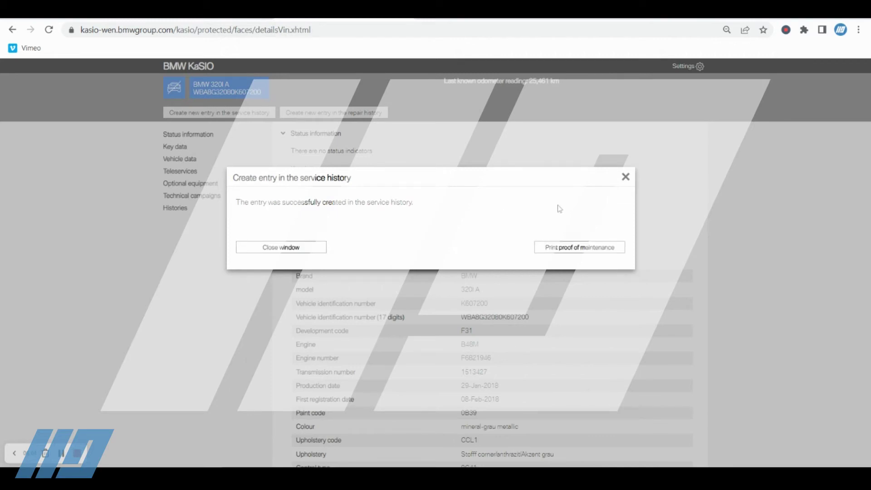
- Display the new entry's proof of maintenance, scroll through it, then close it
click(568, 251)
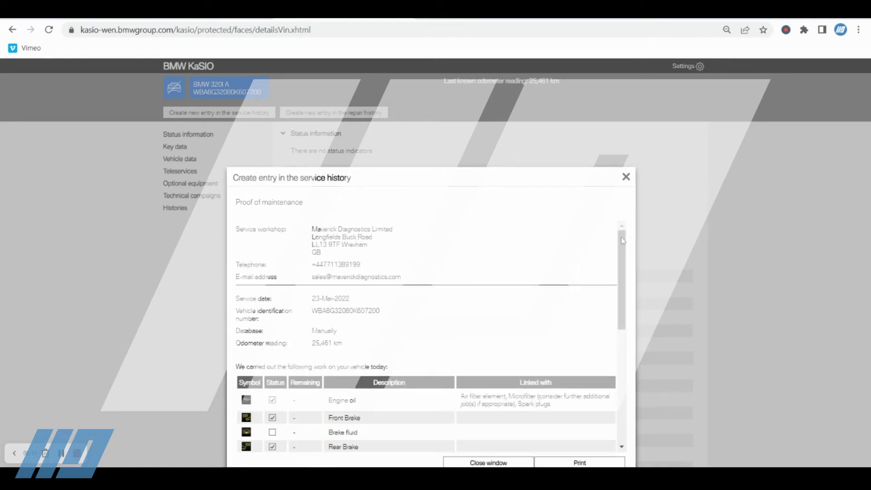
drag(621, 239, 621, 263)
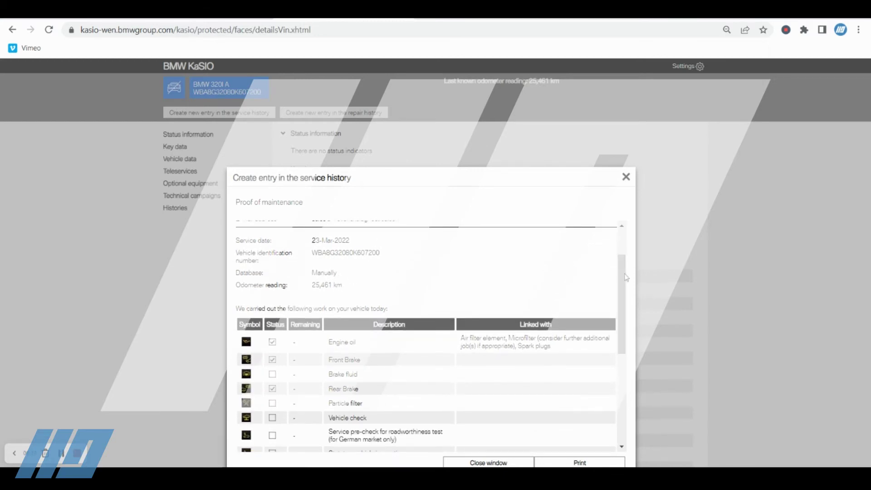
drag(623, 277, 606, 398)
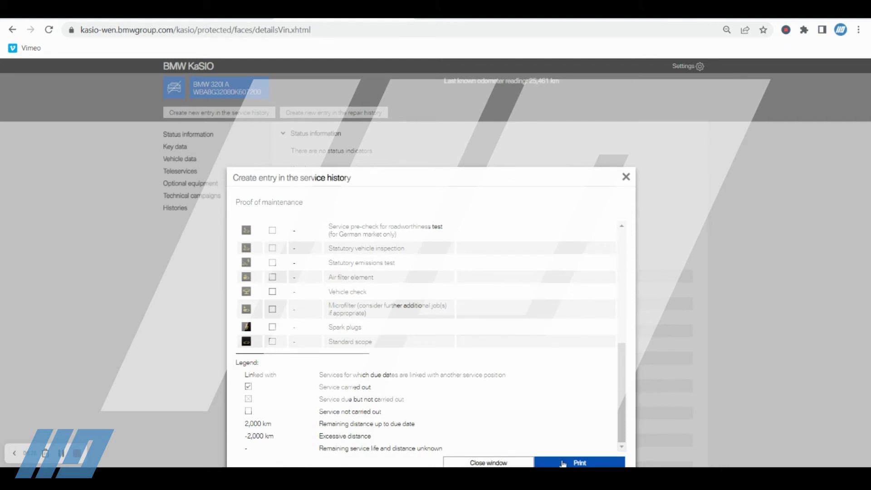
click(474, 463)
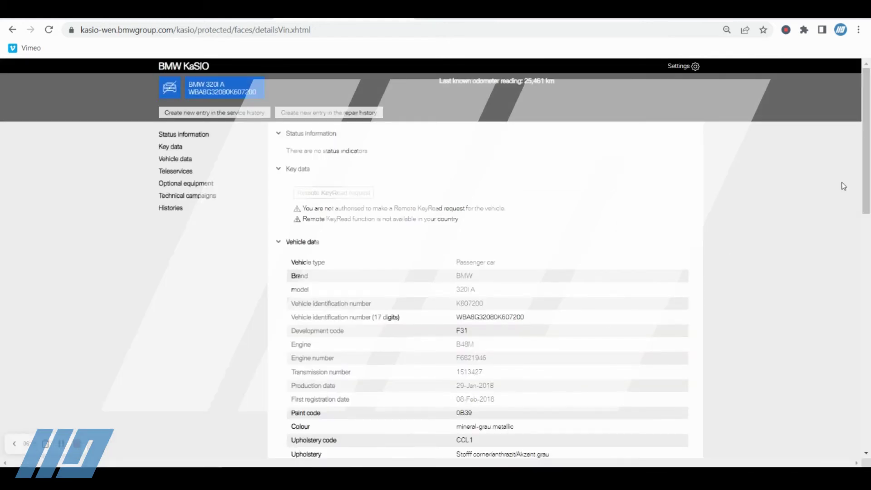
drag(866, 153, 861, 214)
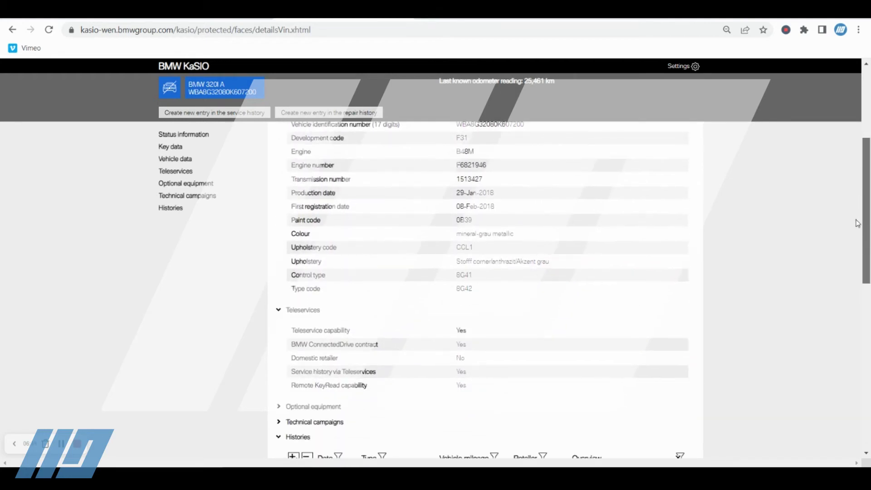
scroll(857, 223, up, 1)
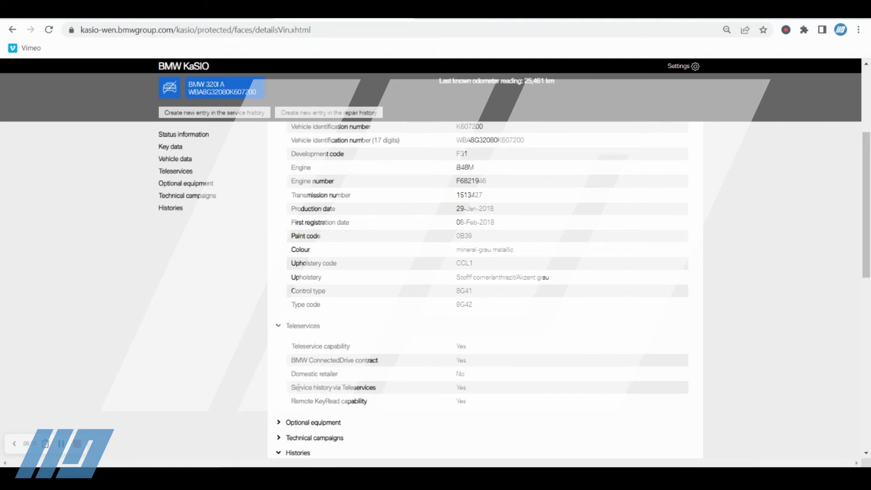
drag(291, 387, 465, 389)
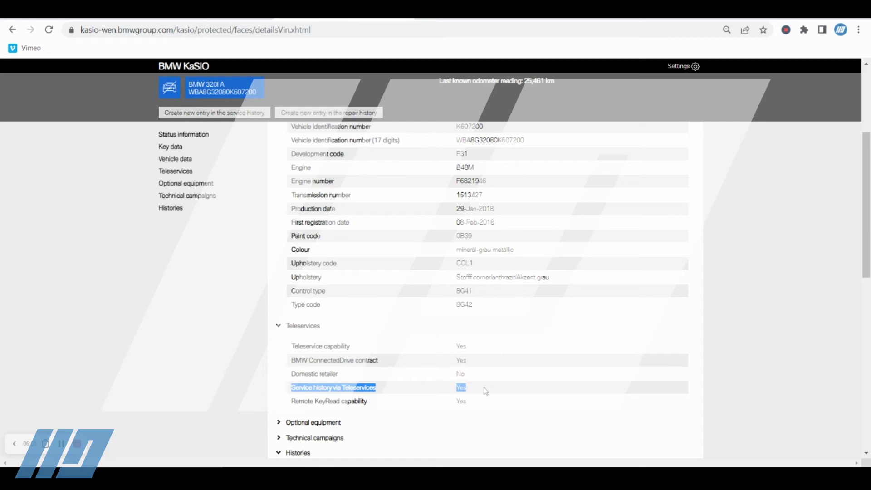
click(485, 391)
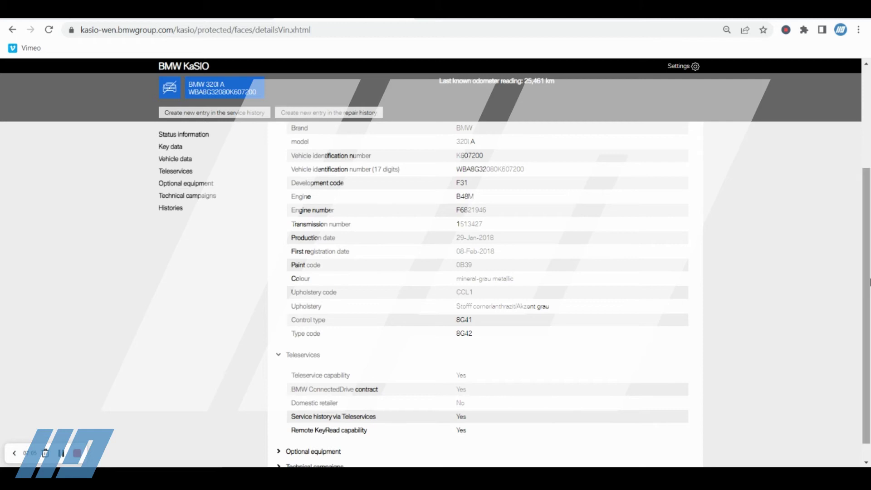
- Expand Histories and scroll to the new 23/03/2022 Manual entry at 15821 Mi
scroll(866, 313, down, 1)
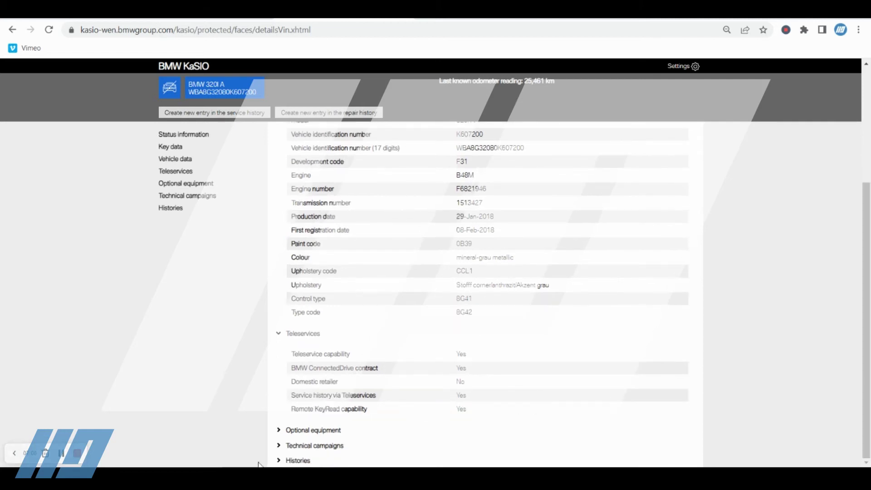
click(277, 461)
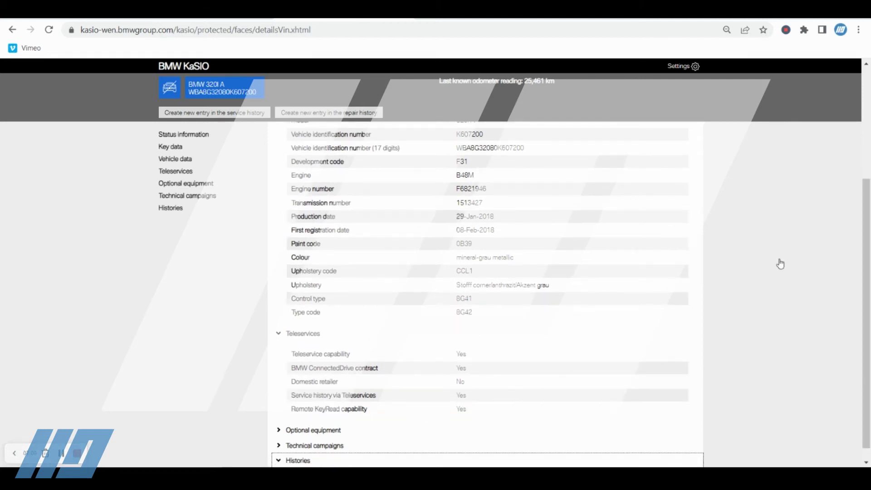
drag(867, 187, 867, 288)
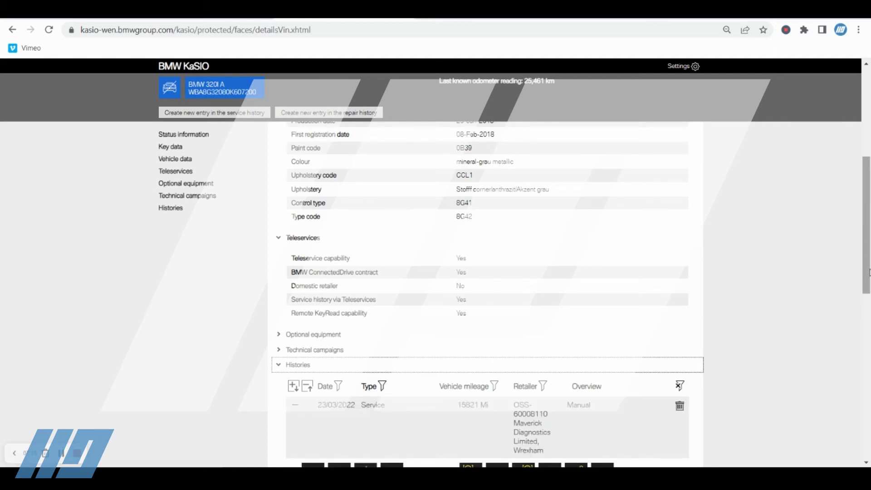
scroll(867, 287, down, 1)
drag(867, 285, 867, 292)
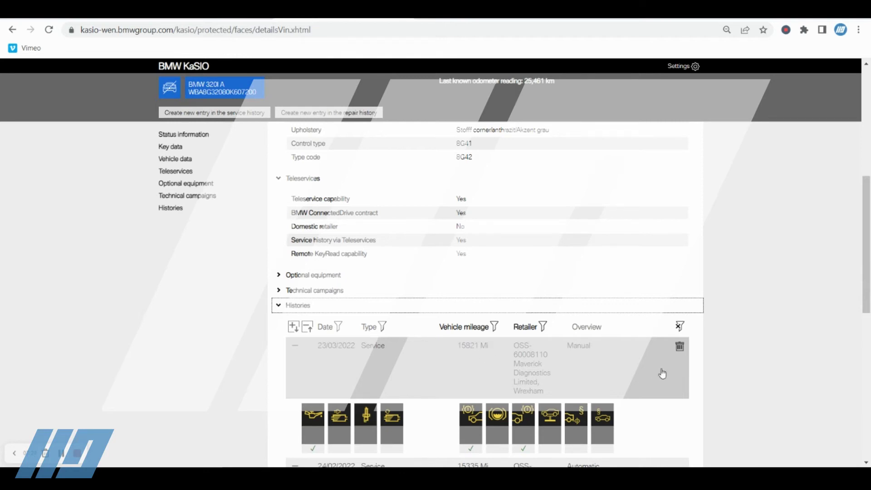
drag(865, 275, 866, 288)
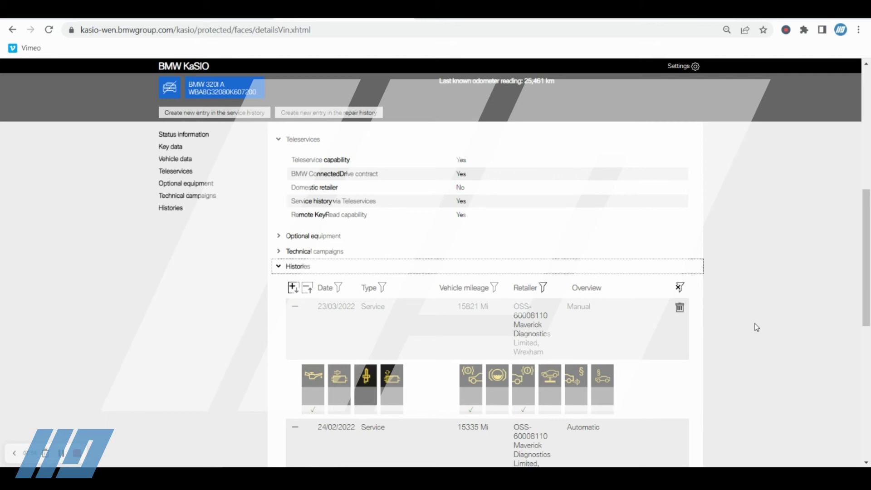
- Delete the 23/03/2022 service entry, confirming with Yes and OK
click(679, 308)
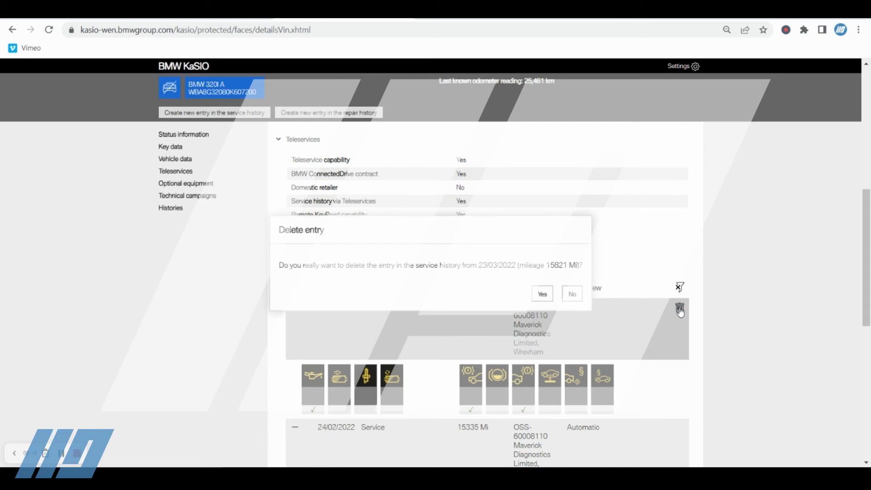
click(536, 296)
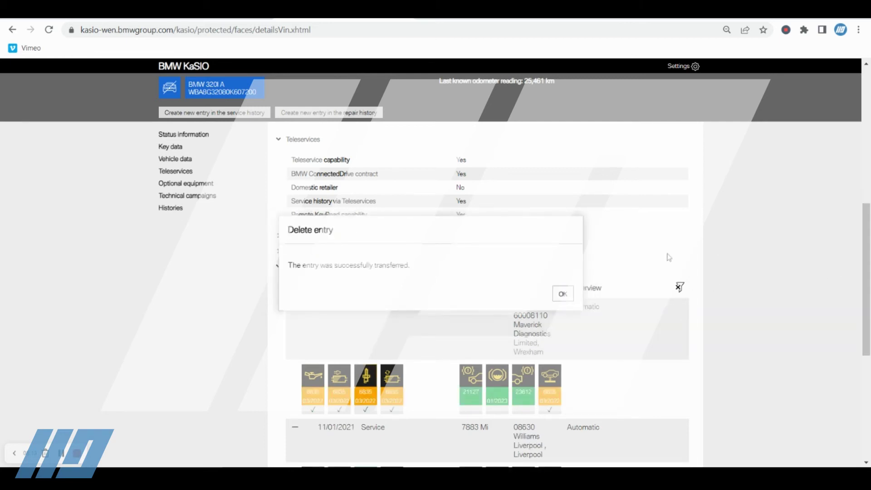
click(563, 295)
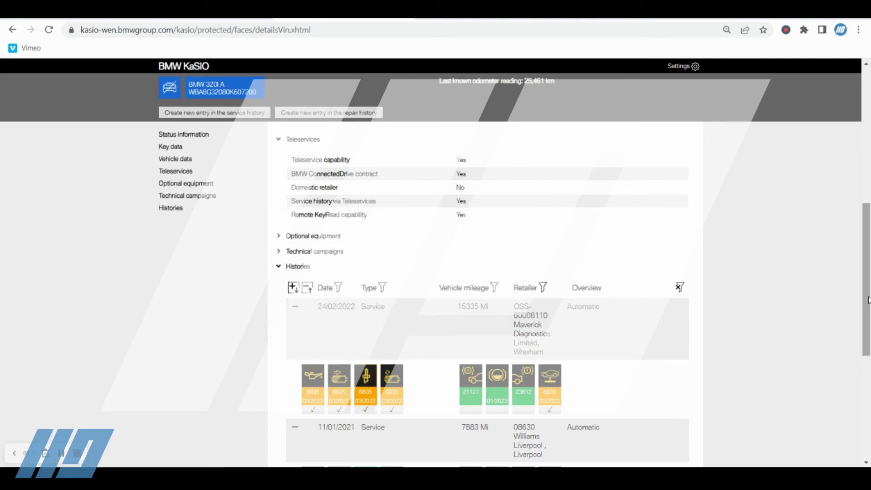
drag(862, 305, 848, 142)
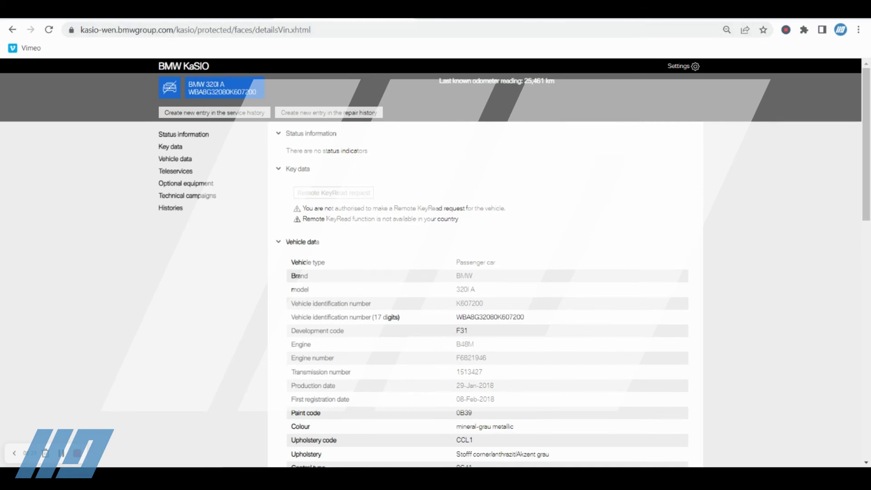
- Return to the Aftersales Online System, restart KaSIO and open the key-read vehicle's key data
key(ctrl+shift+Tab)
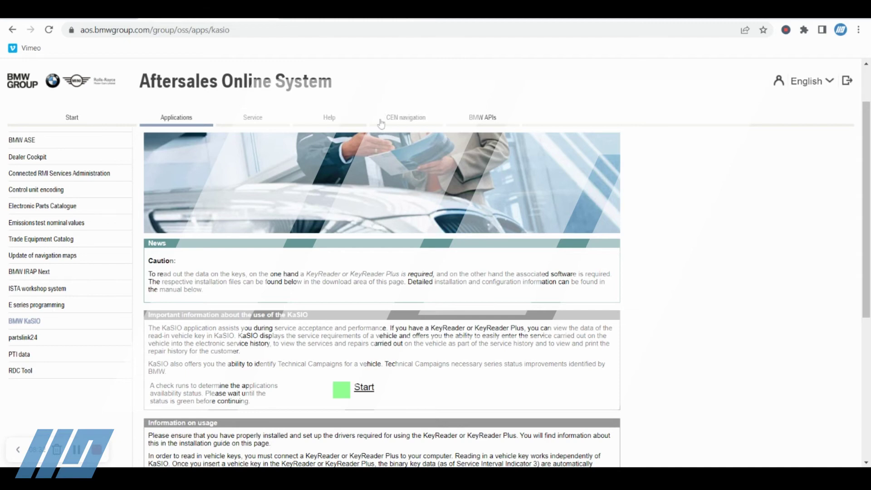
click(363, 388)
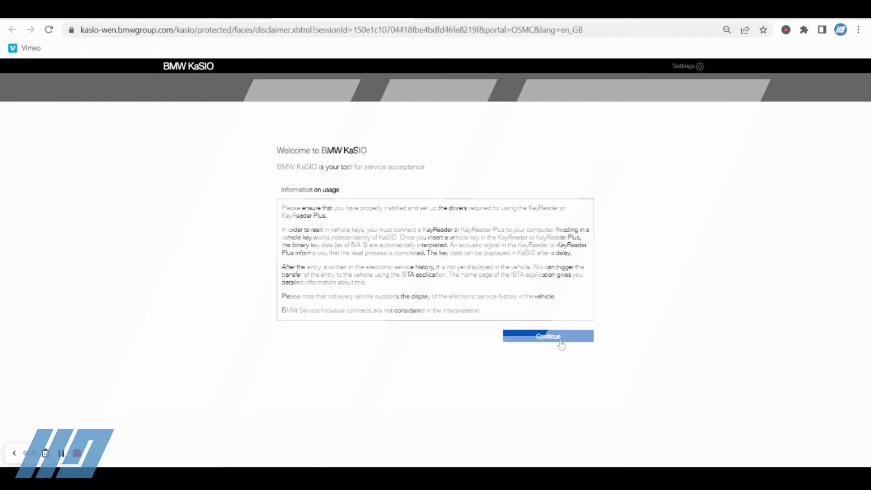
click(560, 342)
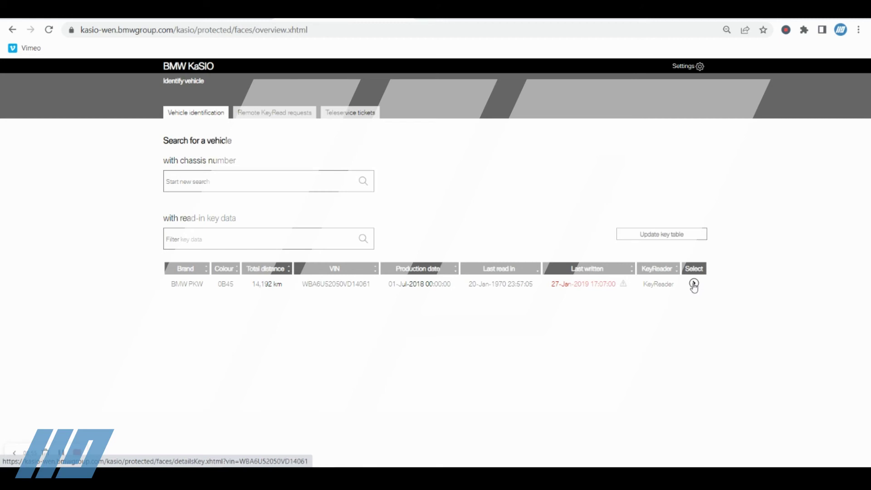
click(693, 284)
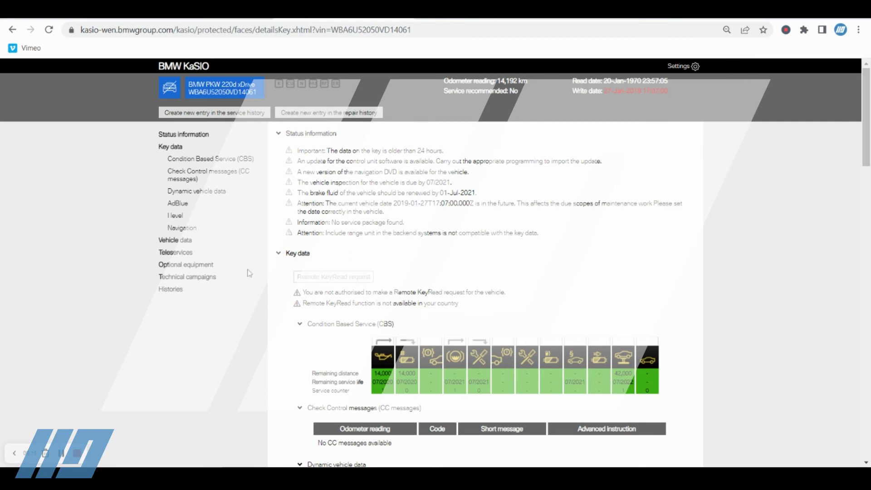
- Start a new service entry, consent to data storage, and confirm 14,192 km dated 23-Mar-2022
click(222, 114)
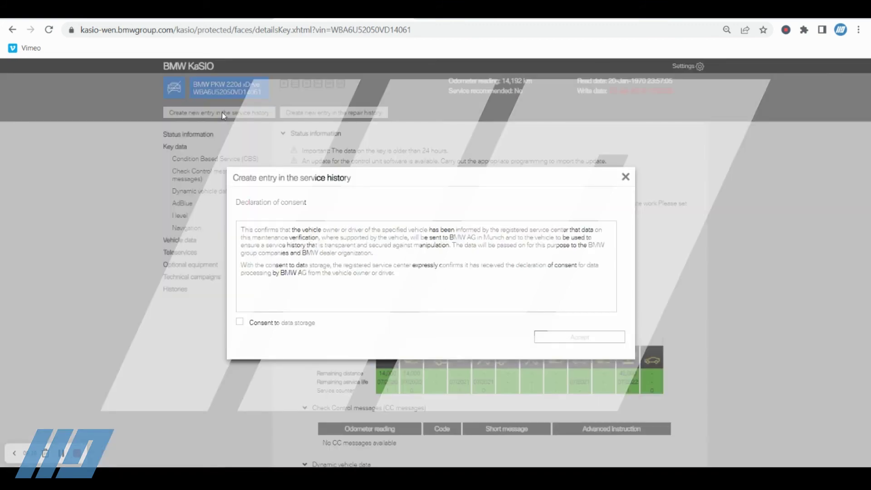
click(240, 322)
click(550, 338)
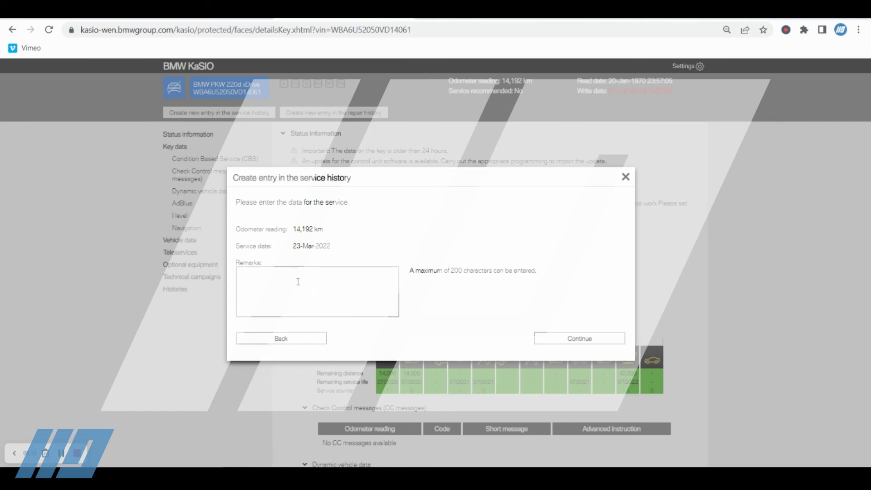
click(567, 338)
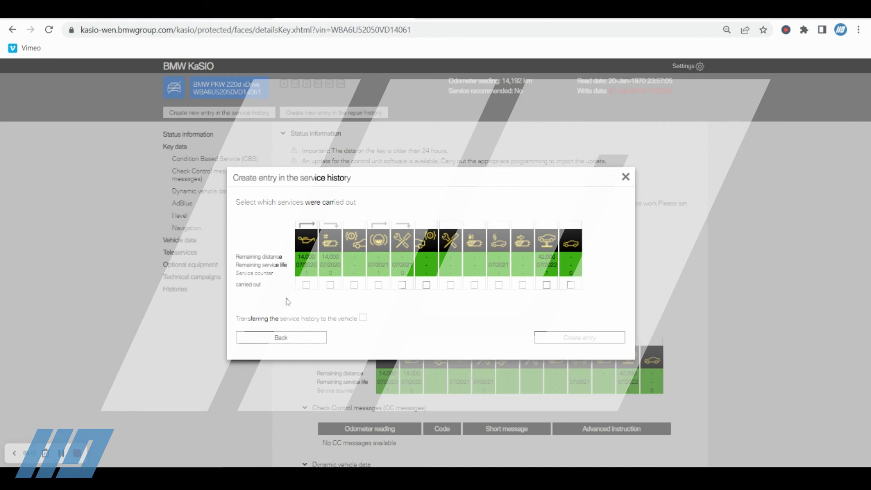
- Mark Engine oil, Front Brake and Rear Brake as carried out
mouse_move(307, 285)
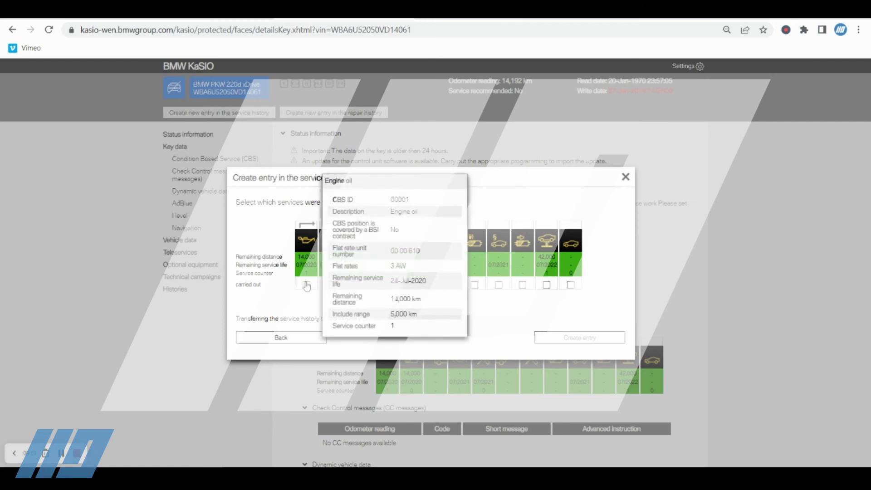
click(307, 285)
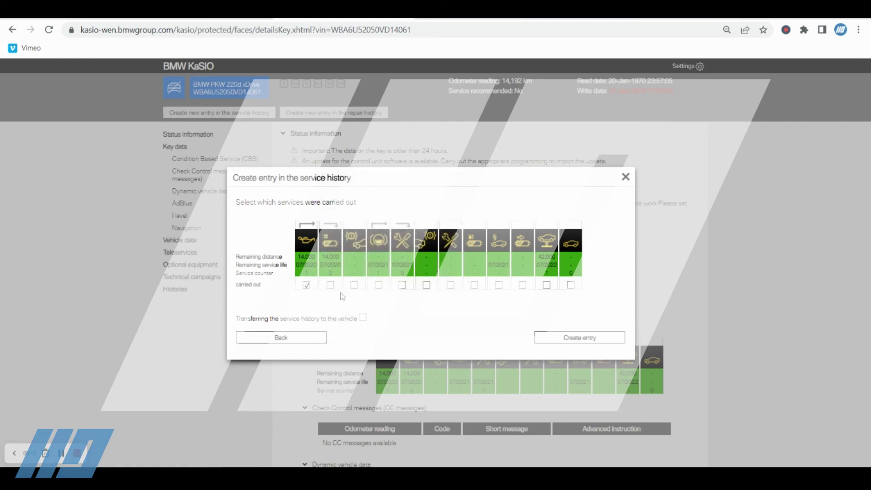
click(354, 285)
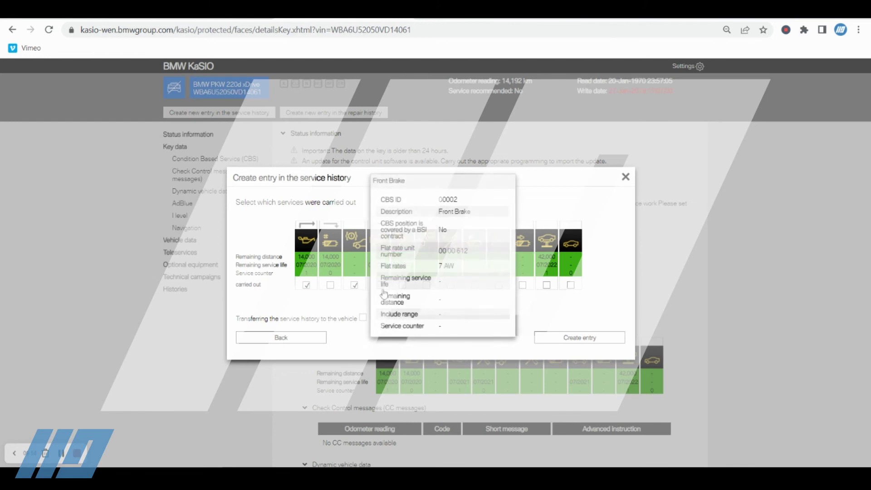
mouse_move(404, 286)
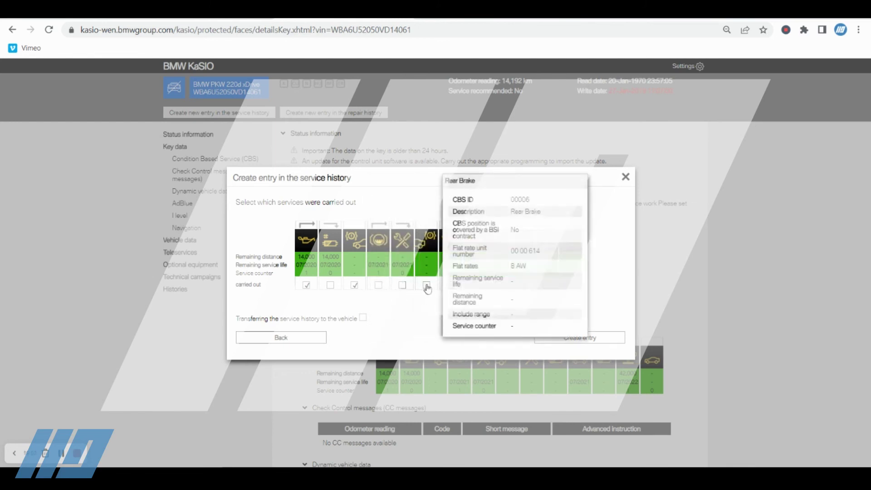
click(427, 285)
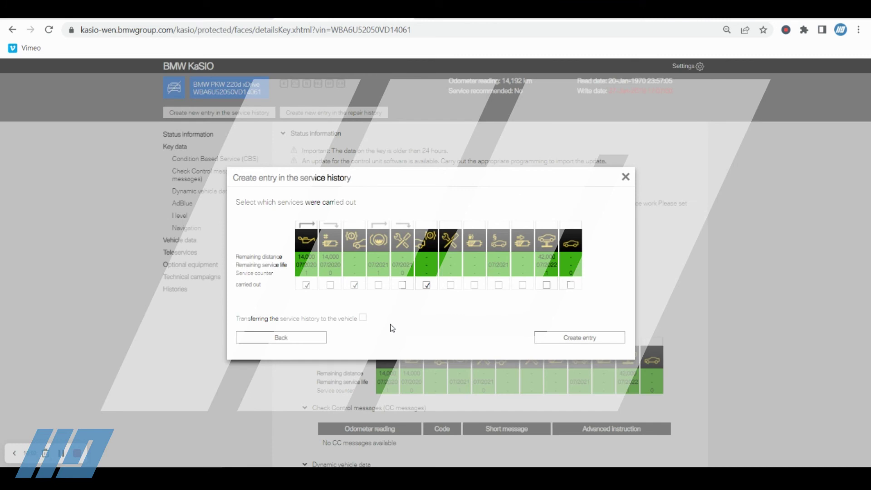
- Enable transferring the service history to the vehicle and create the entry
mouse_move(307, 229)
click(362, 319)
click(568, 337)
click(575, 339)
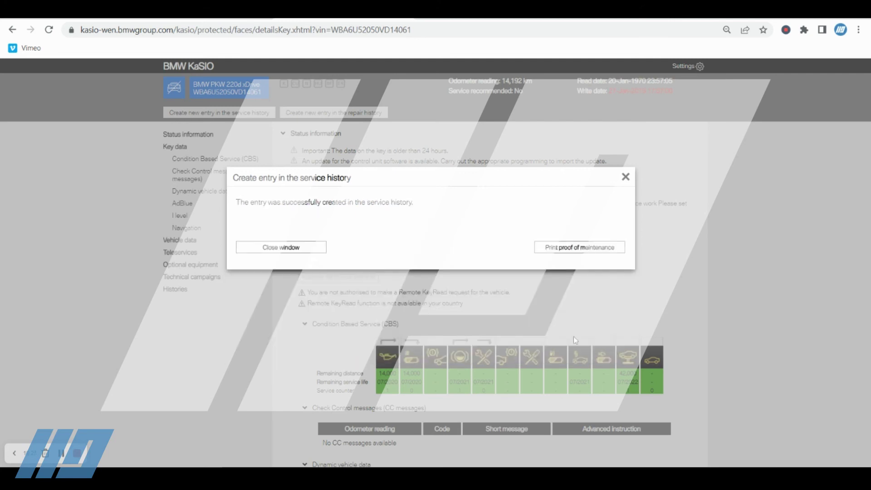
- Open the proof of maintenance, read through it, and close it to reload the key data
click(584, 250)
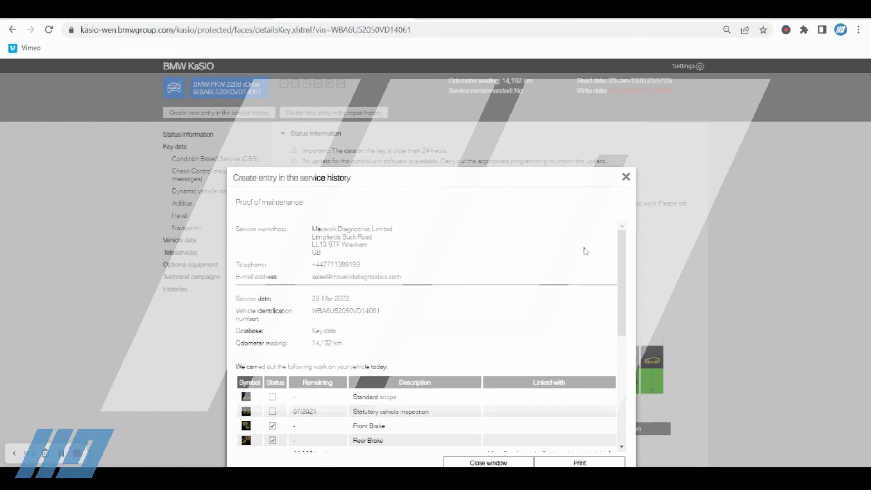
drag(622, 247, 616, 274)
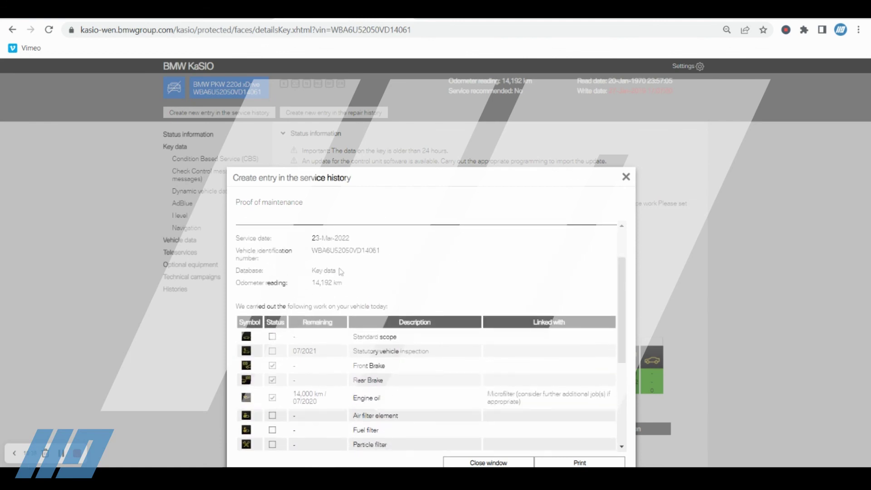
drag(340, 271, 310, 272)
click(352, 269)
drag(624, 297, 620, 410)
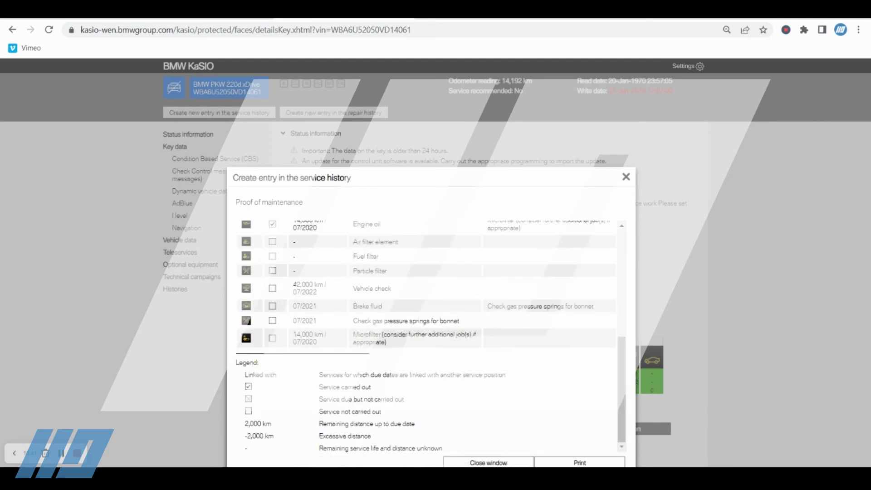
click(494, 462)
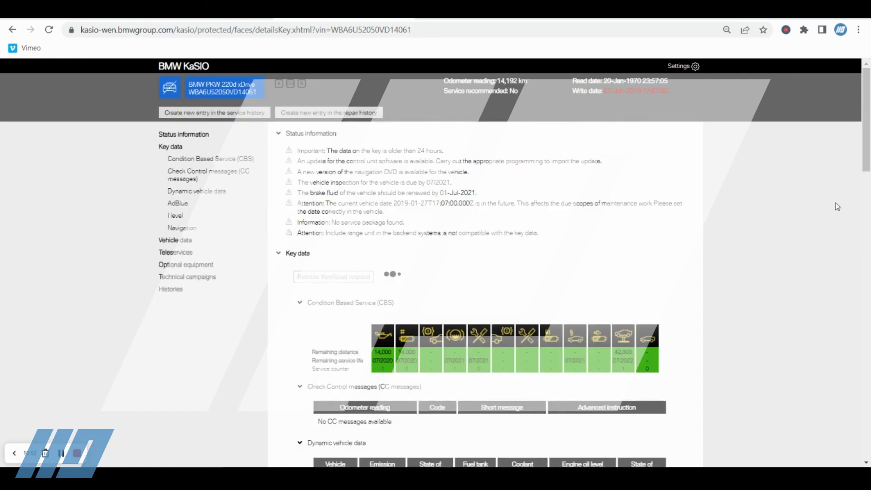
- Expand Histories and scroll through the 23/03/2022 entry's completed services
drag(867, 122, 827, 446)
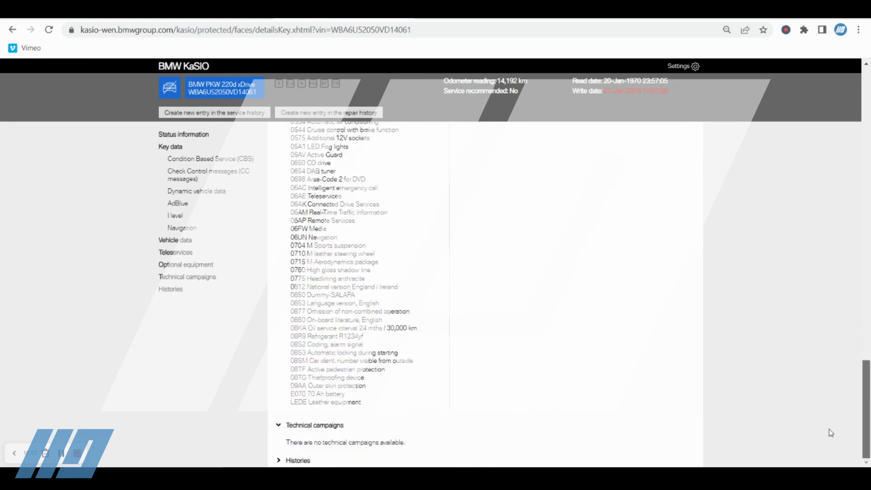
click(281, 460)
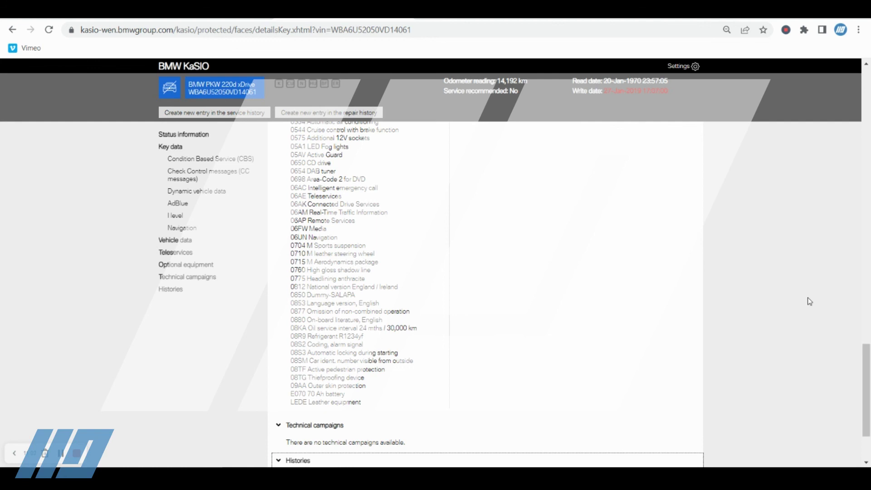
drag(863, 326, 866, 363)
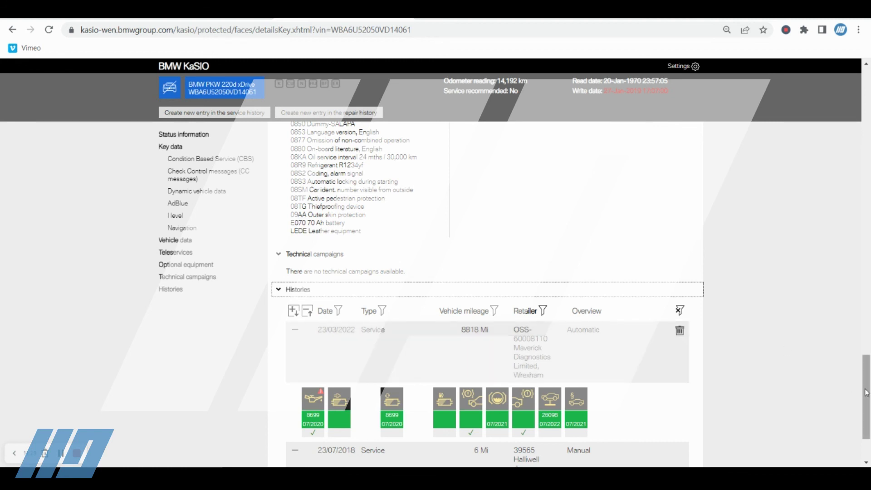
drag(867, 397, 866, 391)
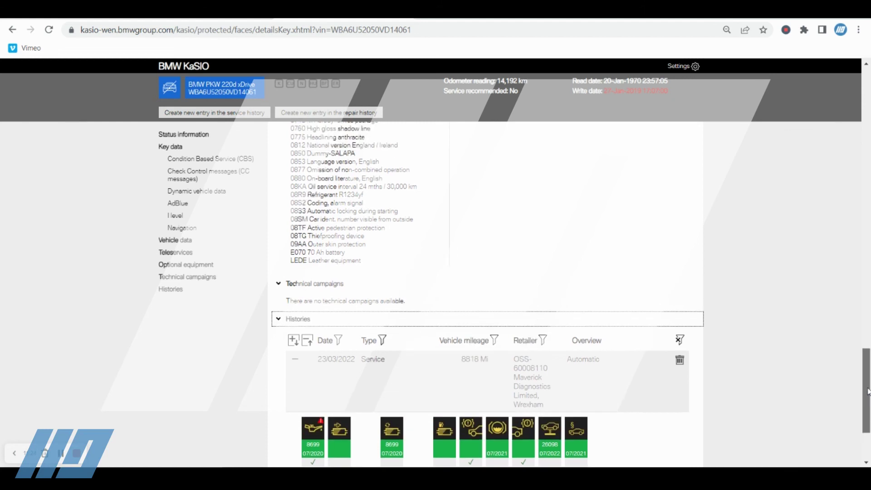
drag(867, 391, 833, 166)
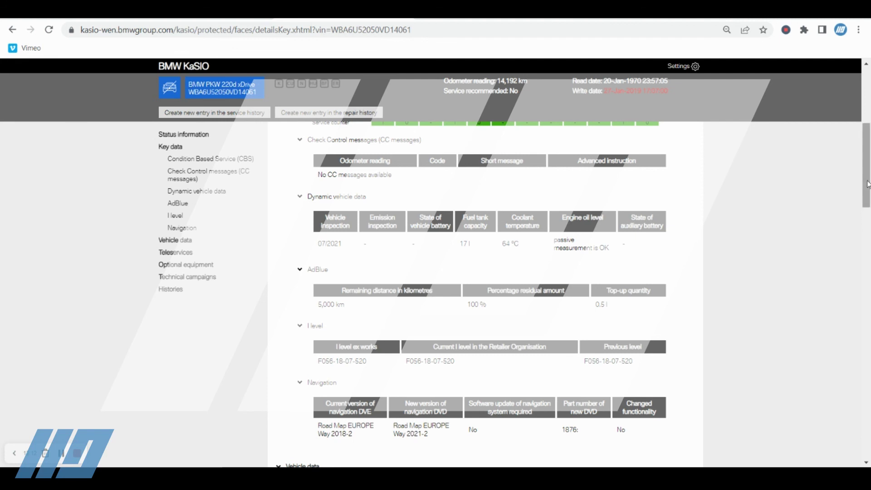
drag(867, 184, 869, 129)
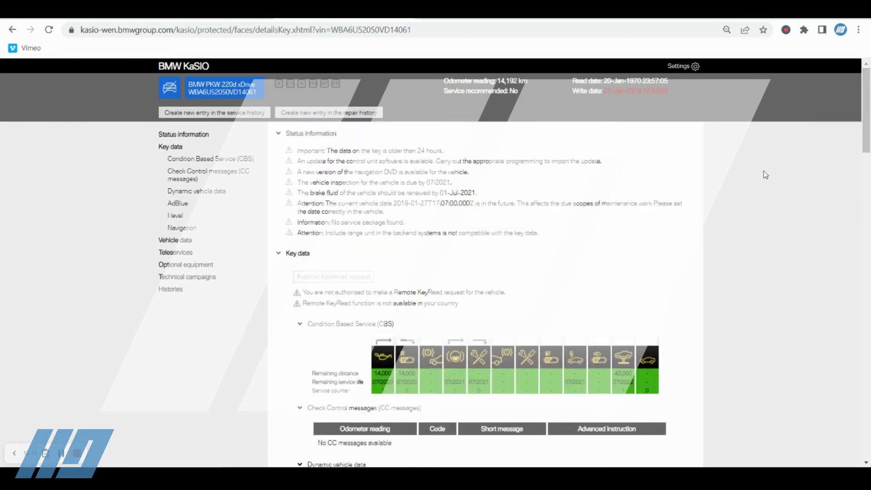